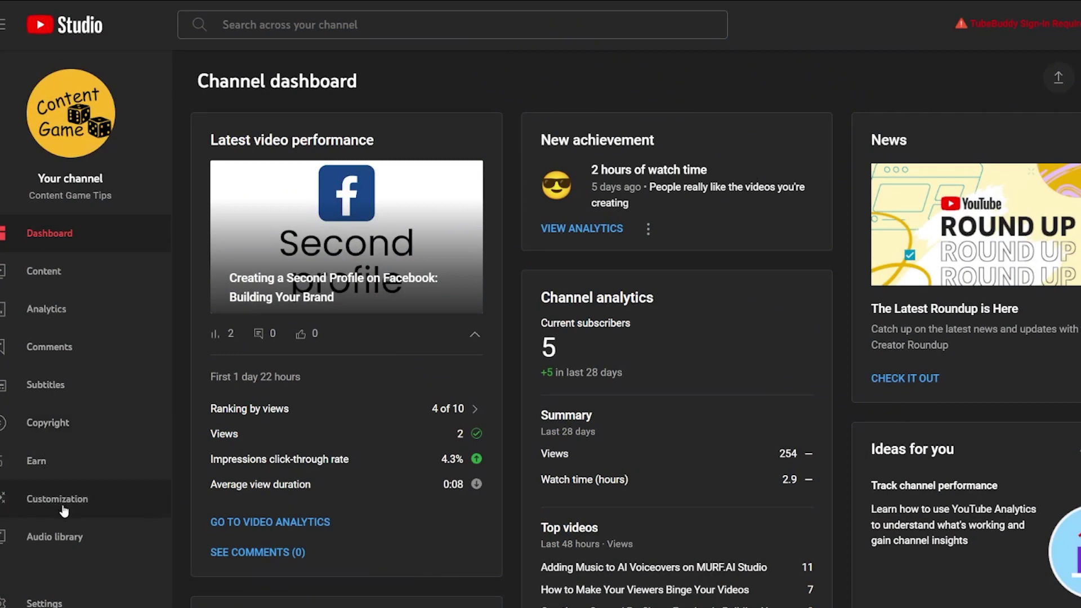
Open the Basic info tab of the channel's Customization settings.
{"action": "left_click", "coordinate": [157, 497]}
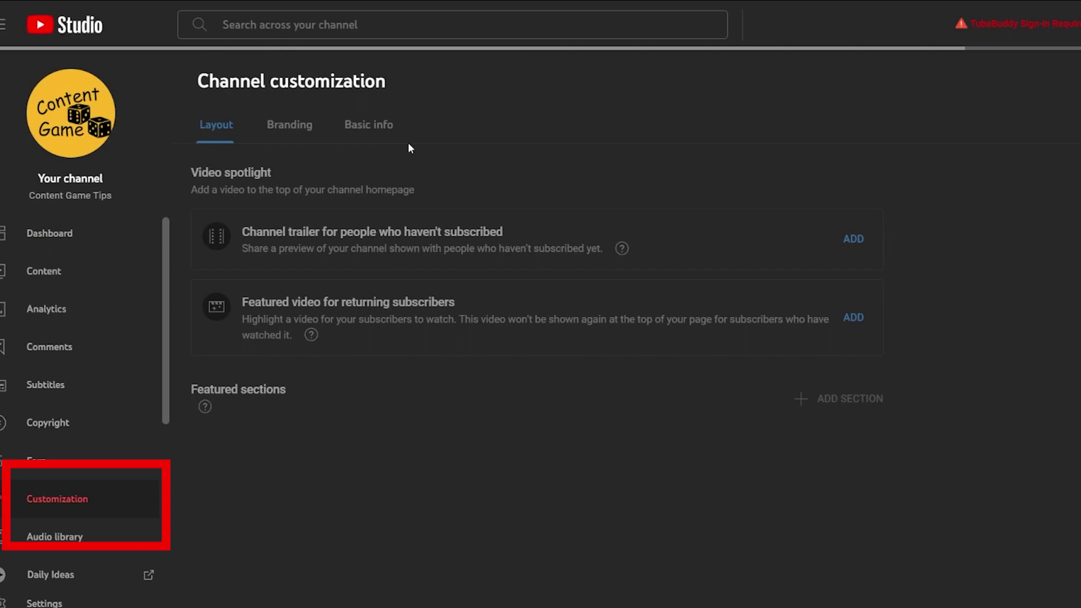
{"action": "left_click", "coordinate": [380, 135]}
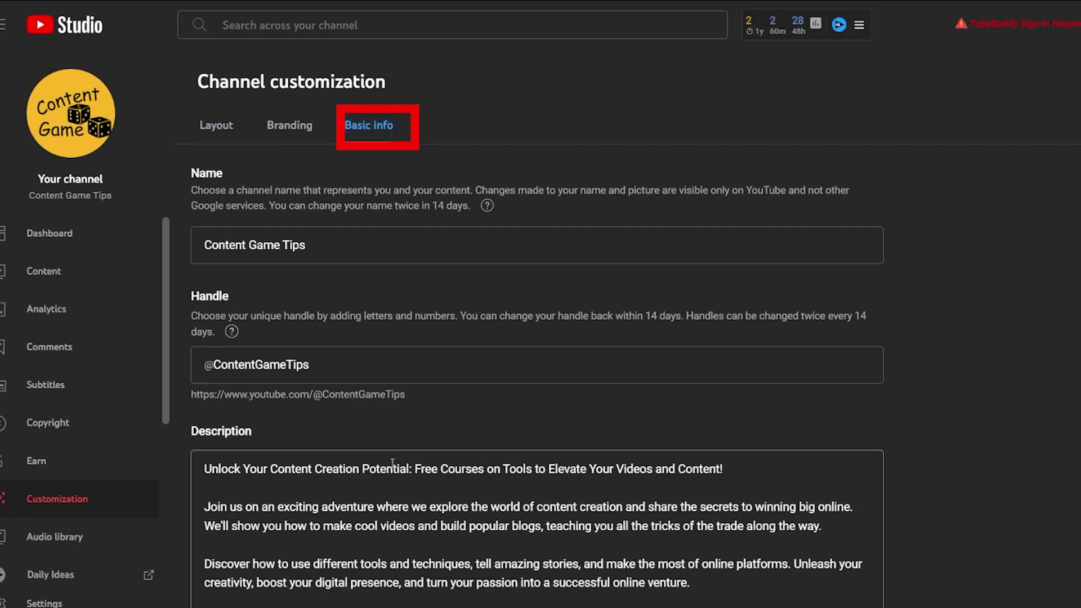
{"action": "scroll", "coordinate": [391, 463], "scroll_direction": "down", "scroll_amount": 5}
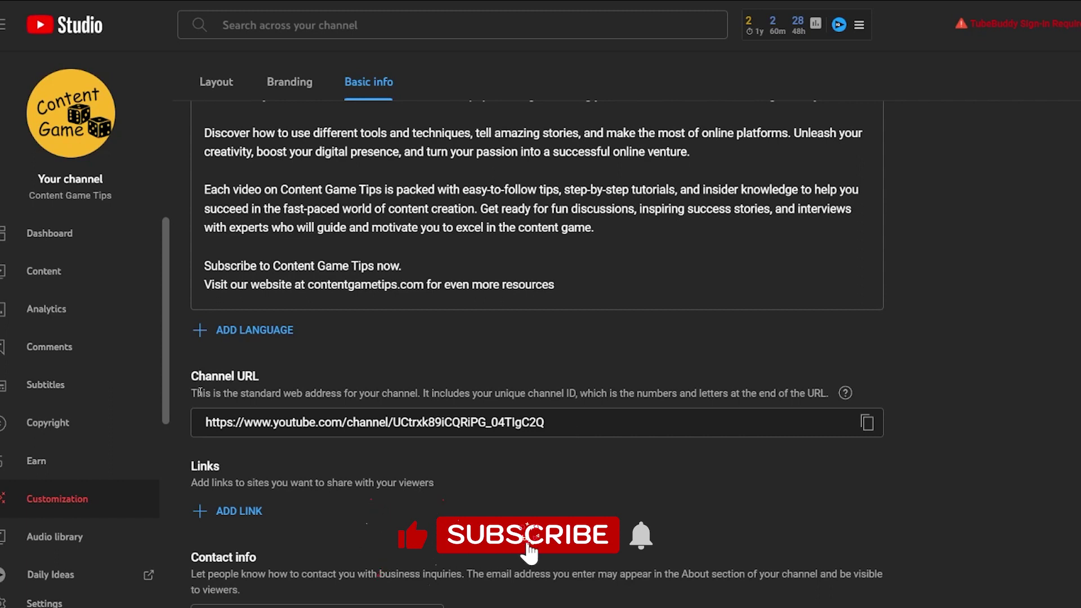
Add link rows, paste the Pinterest address, and add rows below Facebook and Instagram.
{"action": "left_click", "coordinate": [228, 510]}
{"action": "type", "text": "Pinterest"}
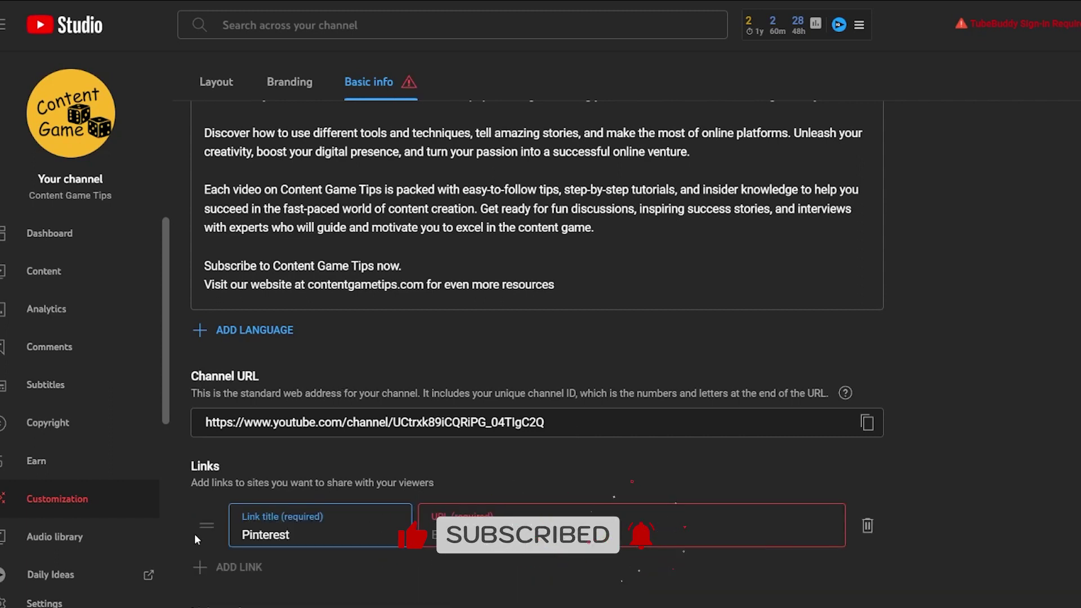
{"action": "left_click", "coordinate": [455, 541]}
{"action": "type", "text": "https://www.pinterest.com/contentgametips/"}
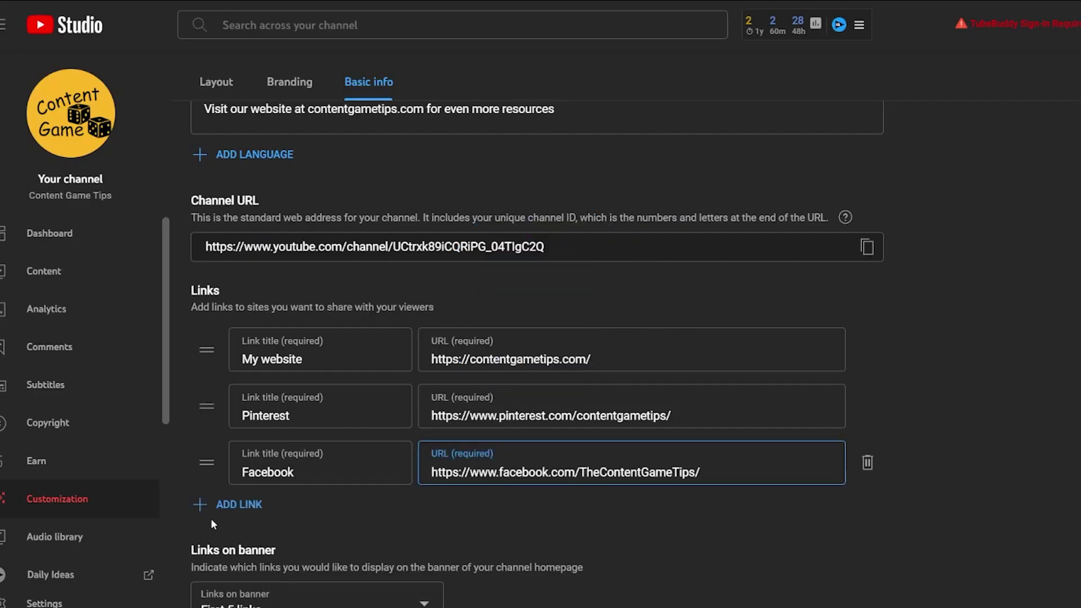
{"action": "left_click", "coordinate": [226, 505]}
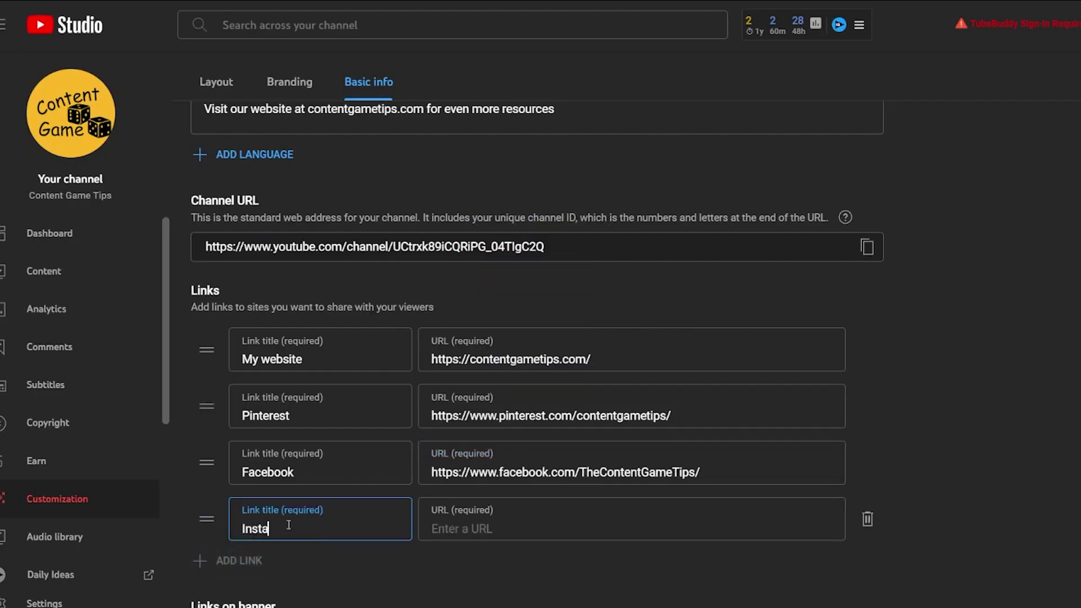
{"action": "type", "text": "am"}
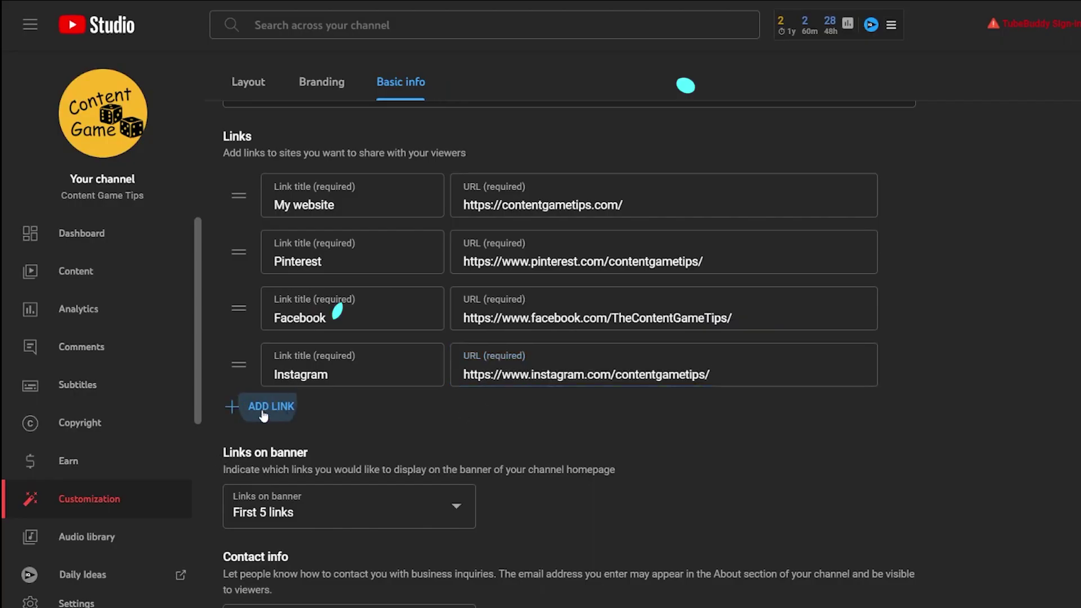
{"action": "left_click", "coordinate": [263, 409]}
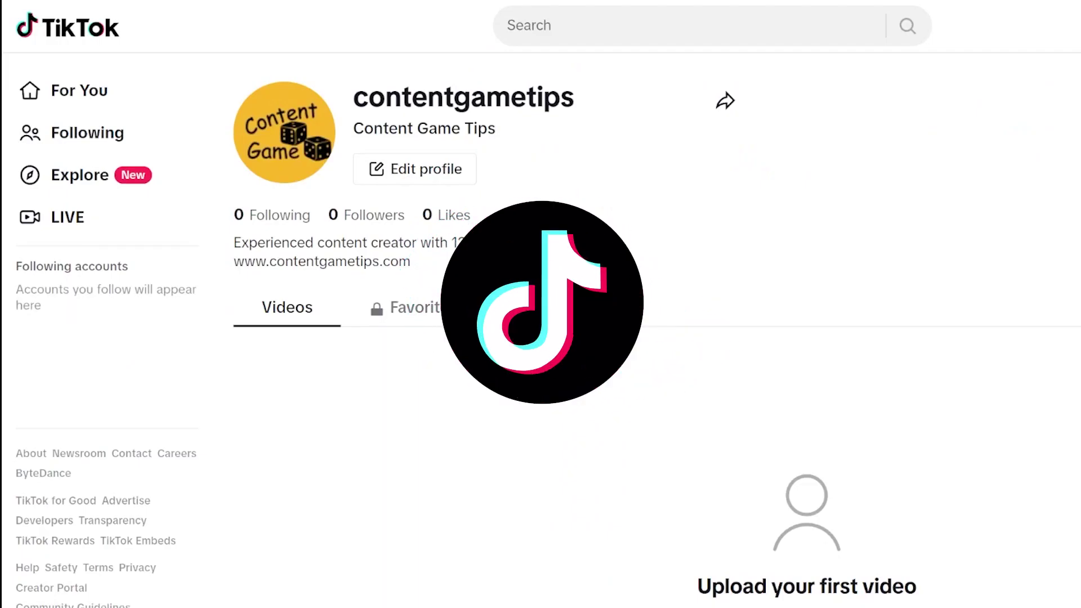
{"action": "type", "text": "Tik"}
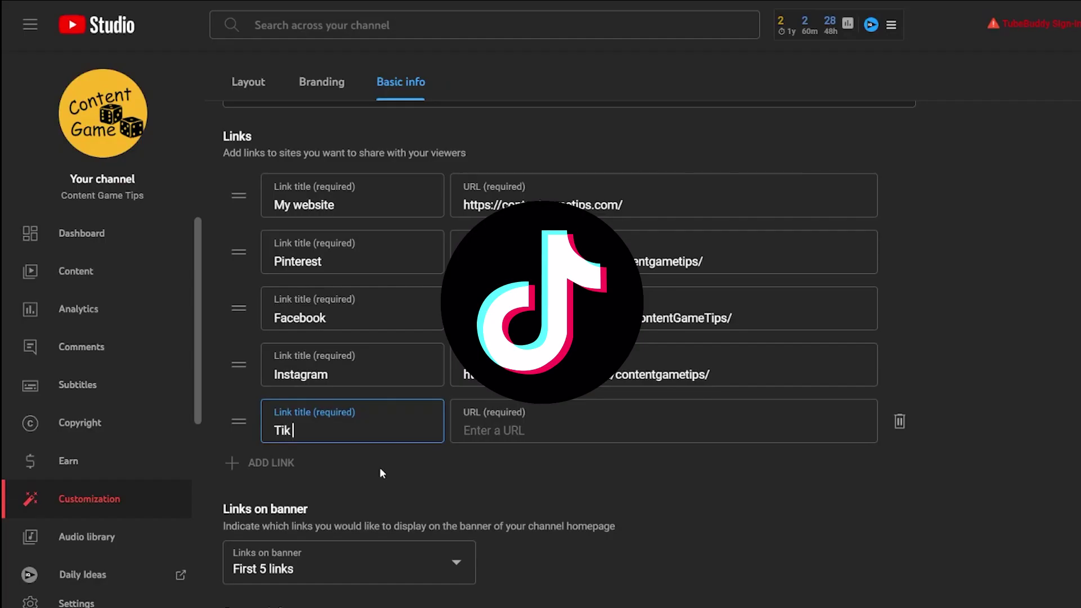
{"action": "type", "text": " Tok"}
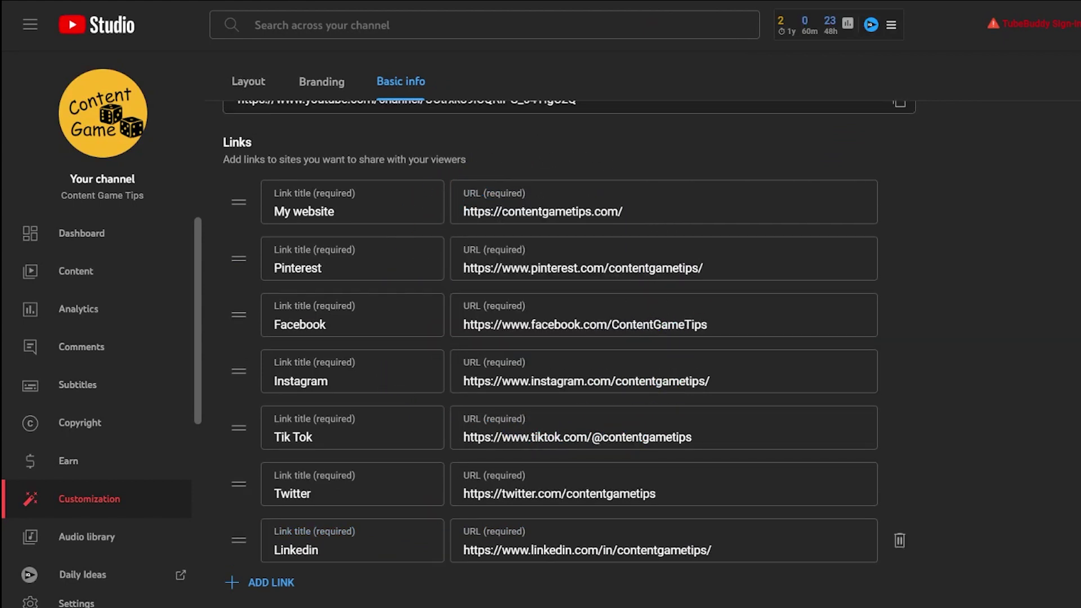
Drag the Linkedin and Instagram rows so Linkedin sits between Tik Tok and Twitter.
{"action": "left_click_drag", "start_coordinate": [239, 539], "coordinate": [239, 483]}
{"action": "left_click_drag", "start_coordinate": [237, 406], "coordinate": [239, 423]}
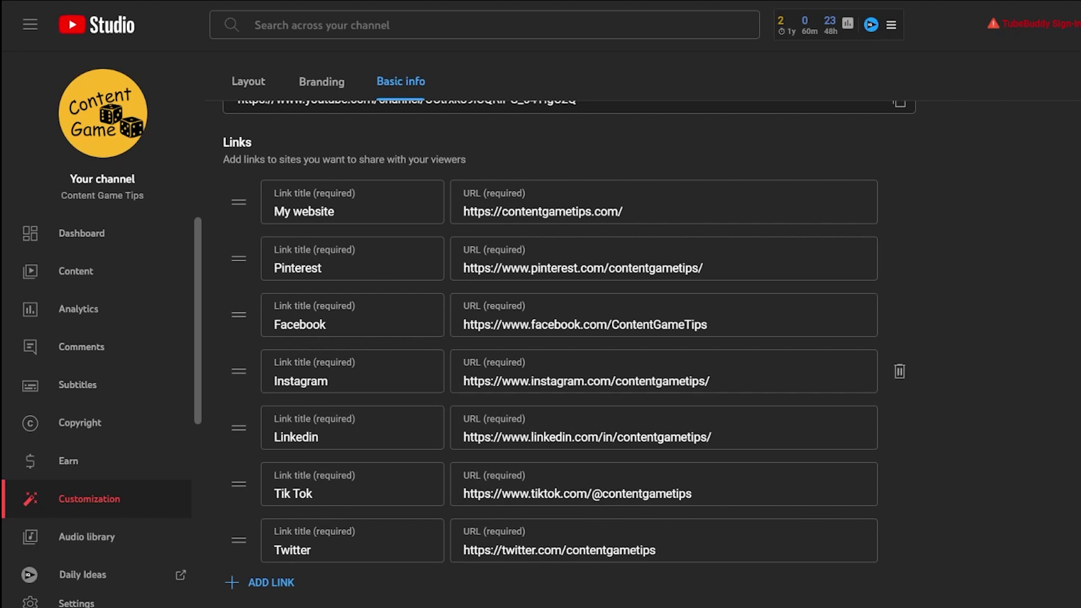
{"action": "left_click_drag", "start_coordinate": [240, 371], "coordinate": [239, 428]}
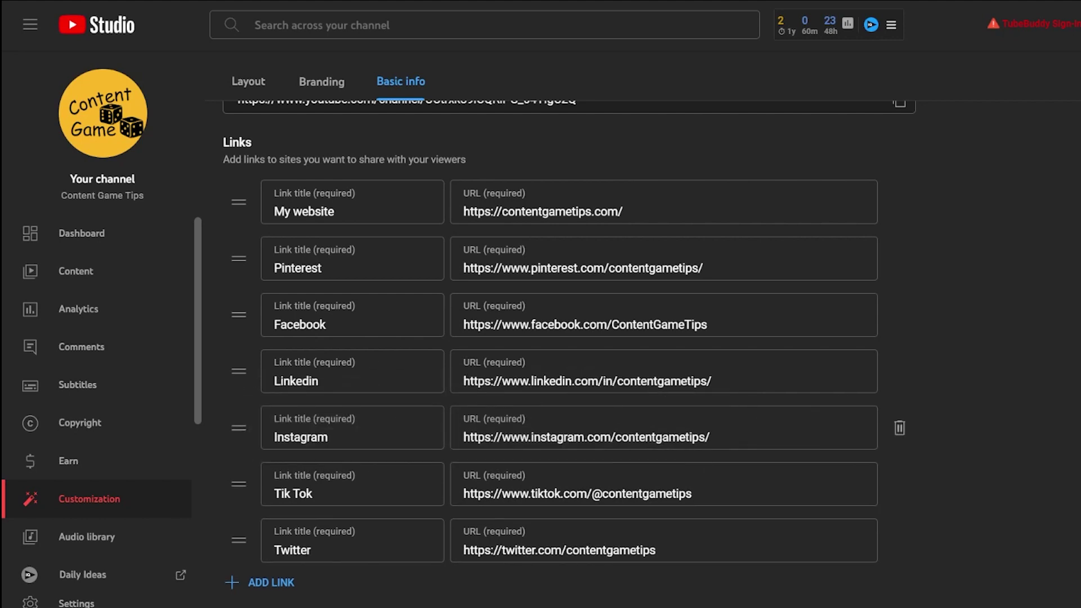
{"action": "mouse_move", "coordinate": [238, 371]}
{"action": "left_mouse_down"}
{"action": "mouse_move", "coordinate": [230, 514]}
{"action": "mouse_move", "coordinate": [239, 539]}
{"action": "left_mouse_up"}
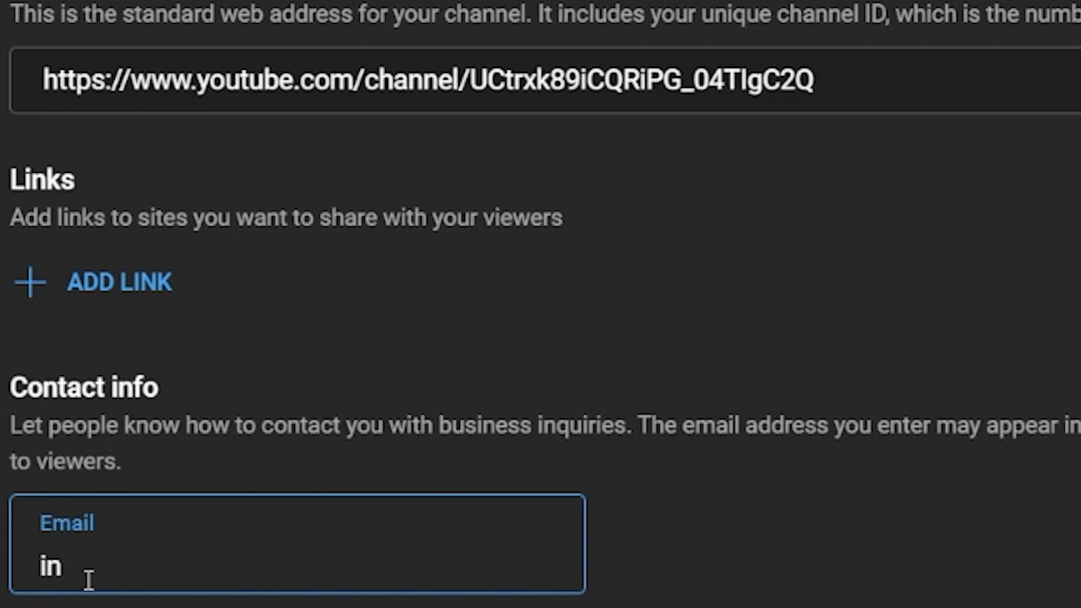
{"action": "type", "text": "@"}
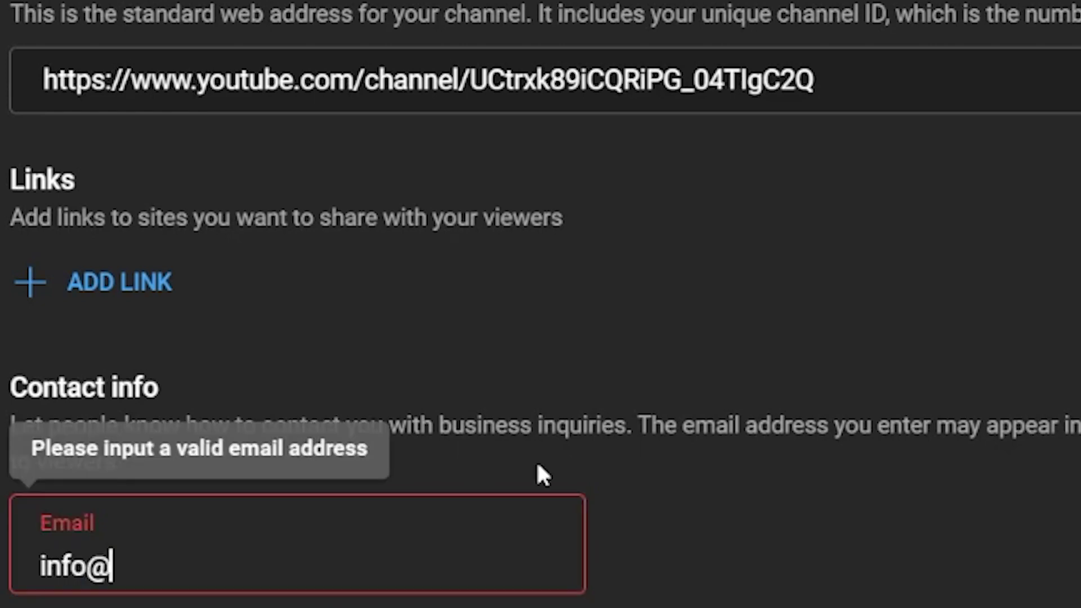
{"action": "type", "text": "contentgametips.com"}
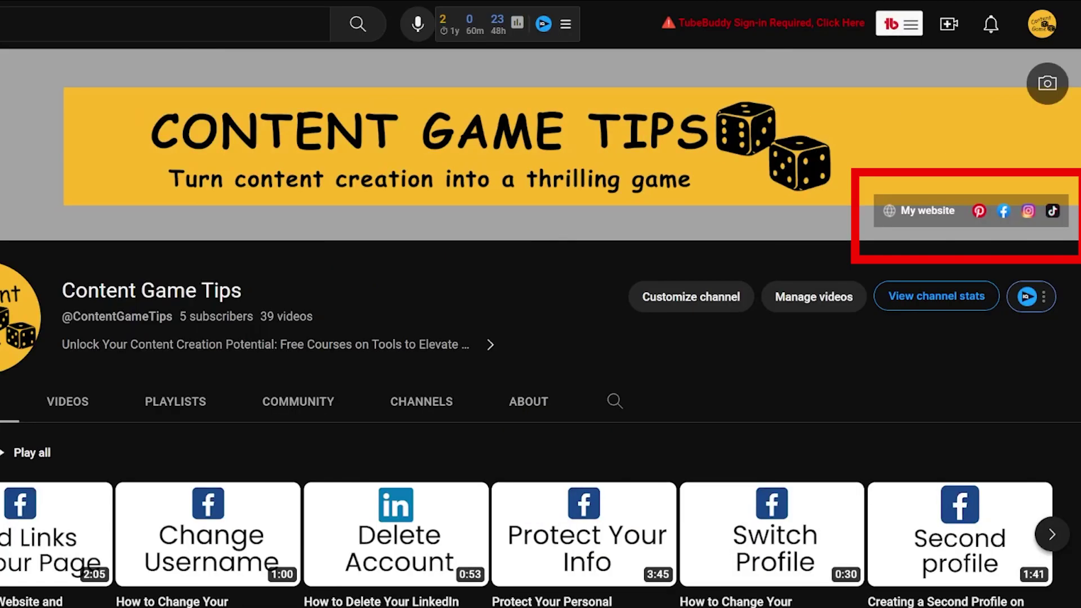
{"action": "scroll", "coordinate": [541, 338], "scroll_direction": "down", "scroll_amount": 5}
{"action": "scroll", "coordinate": [540, 337], "scroll_direction": "down", "scroll_amount": 2}
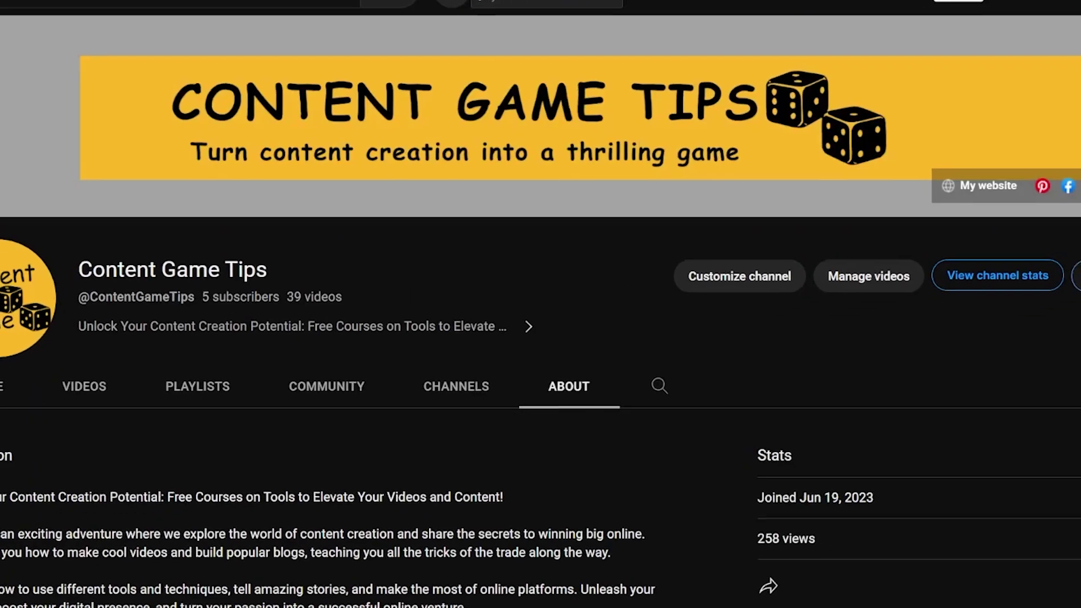
{"action": "scroll", "coordinate": [541, 304], "scroll_direction": "down", "scroll_amount": 1}
{"action": "scroll", "coordinate": [541, 303], "scroll_direction": "down", "scroll_amount": 4}
{"action": "scroll", "coordinate": [540, 304], "scroll_direction": "down", "scroll_amount": 2}
{"action": "scroll", "coordinate": [540, 304], "scroll_direction": "down", "scroll_amount": 1}
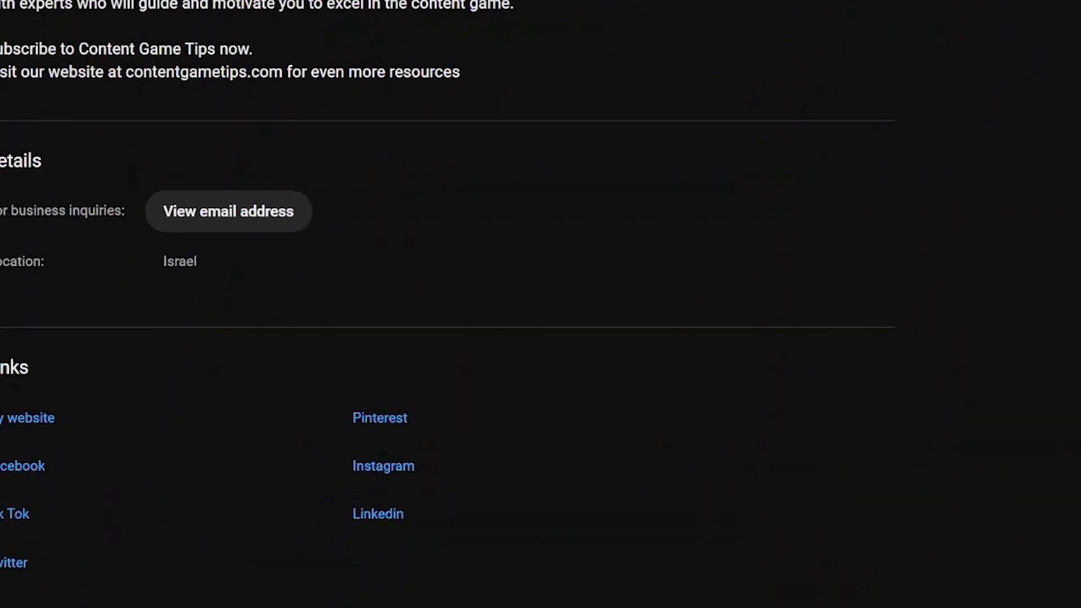